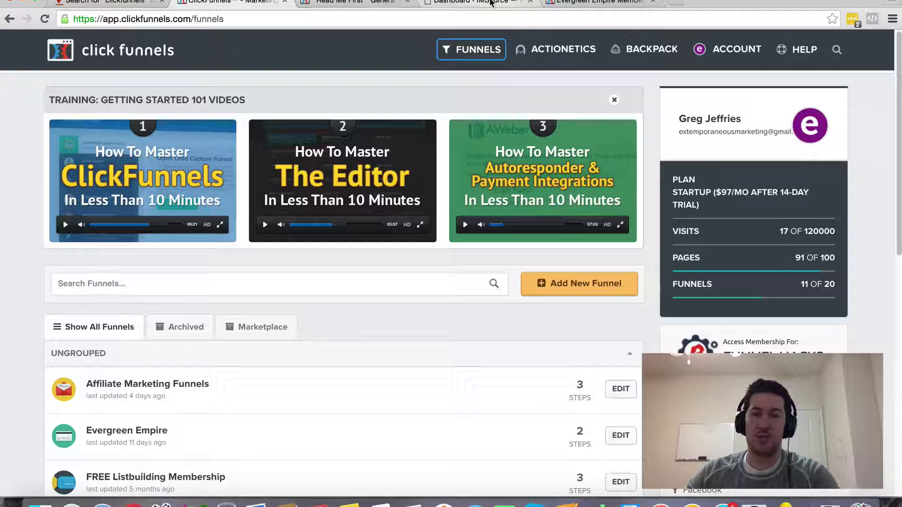
- Search the WordPress plugin directory for 'clickfunnels' from Plugins > Add New
click(492, 4)
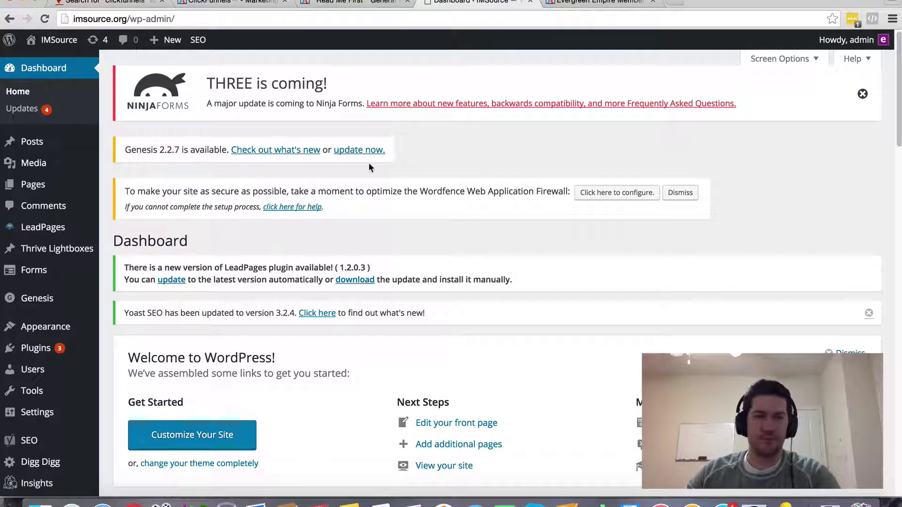
mouse_move(35, 348)
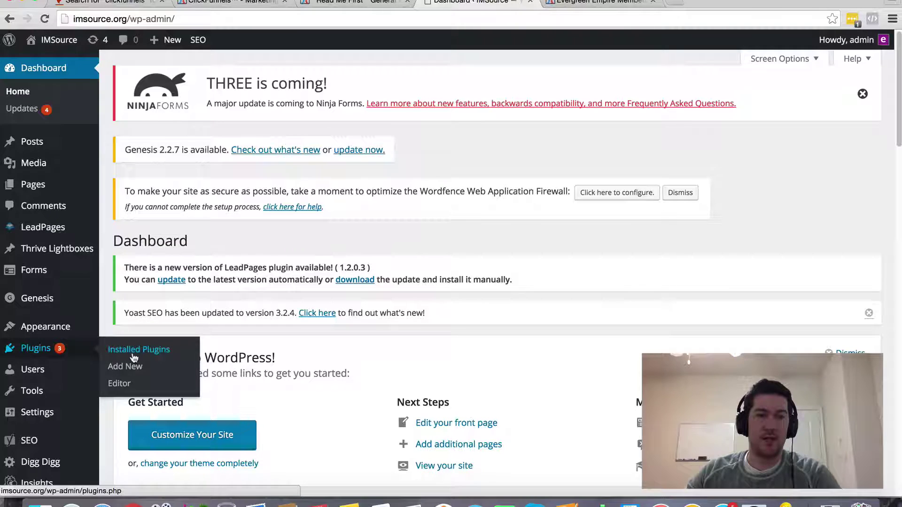
click(141, 366)
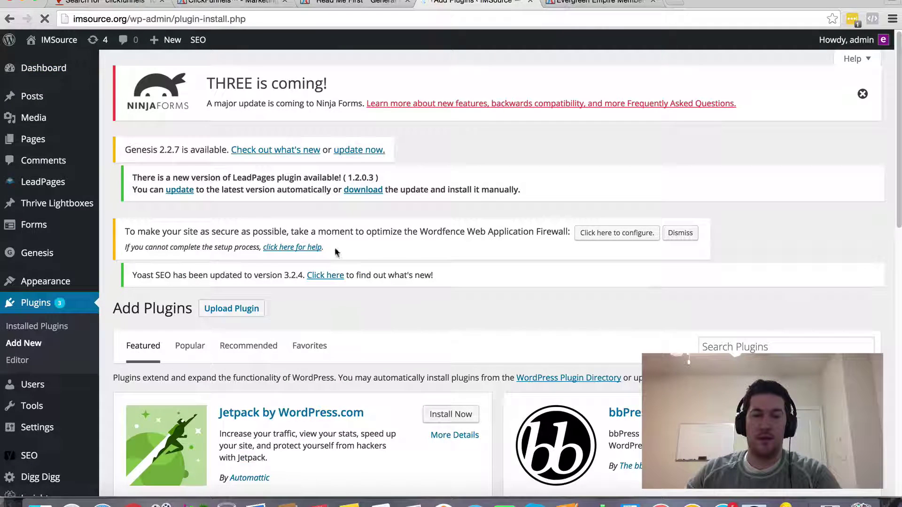
click(740, 359)
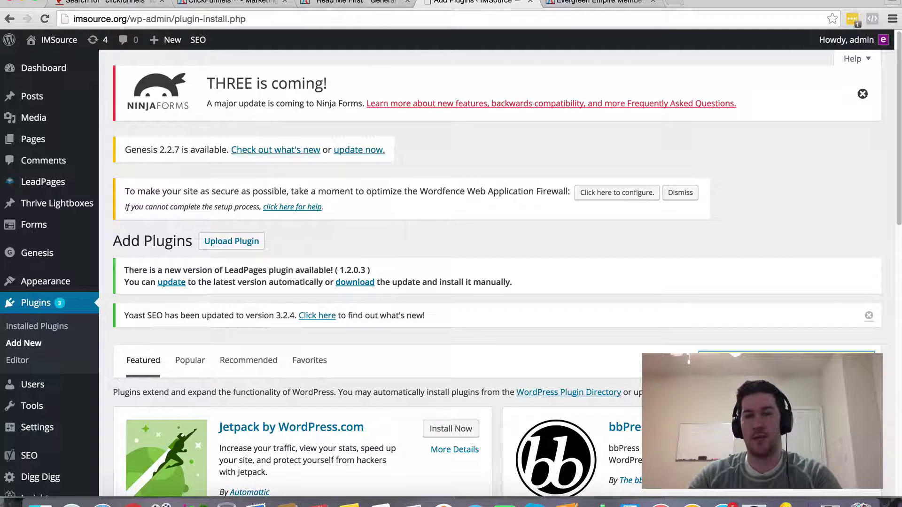
key(Return)
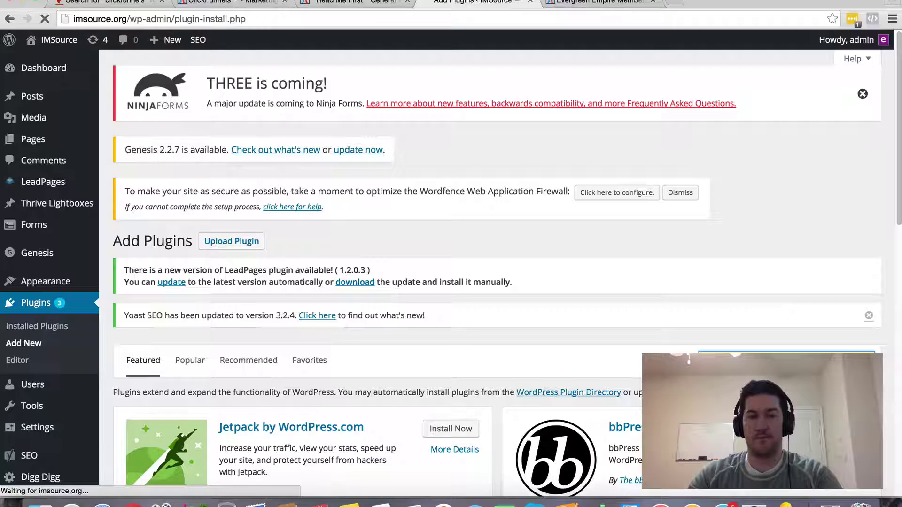
scroll(550, 300, down, 3)
text(clickfunnels)
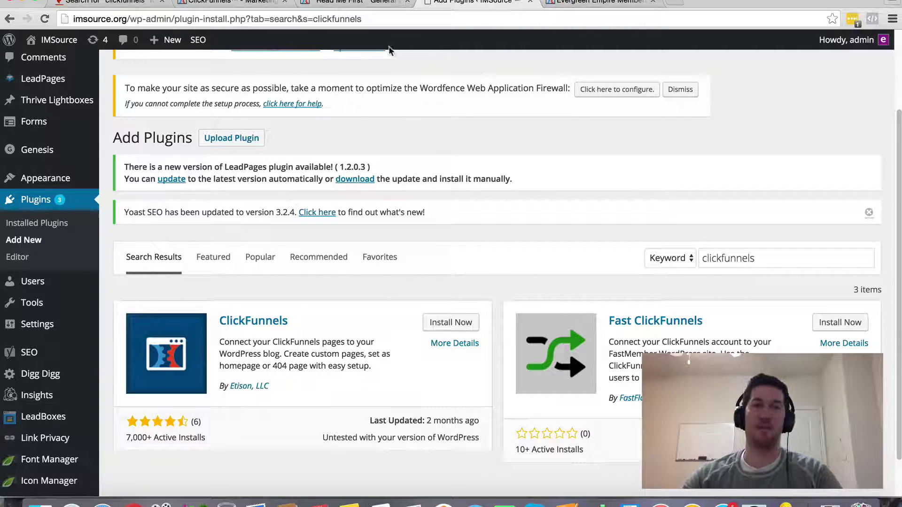
- Switch back to the ClickFunnels funnels dashboard listing Evergreen Empire
click(263, 4)
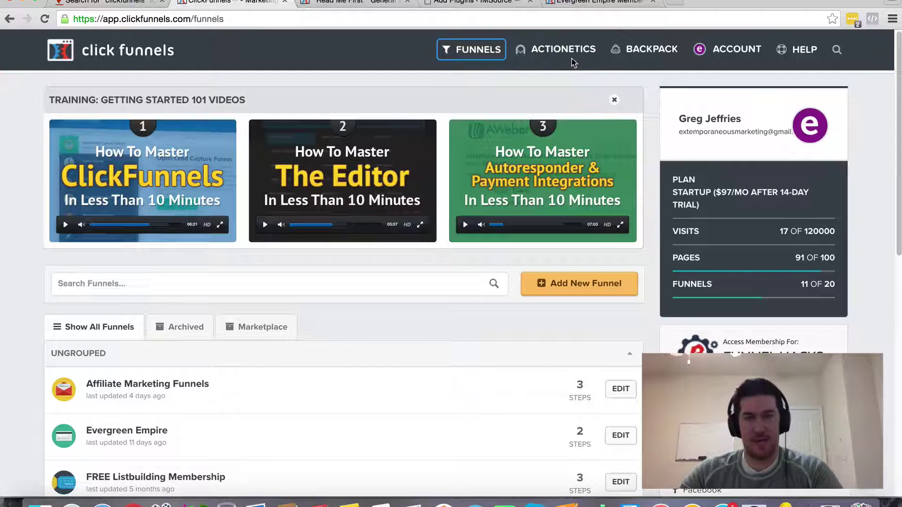
- Show the Evergreen Empire membership area's Welcome lesson page with its course modules
click(600, 3)
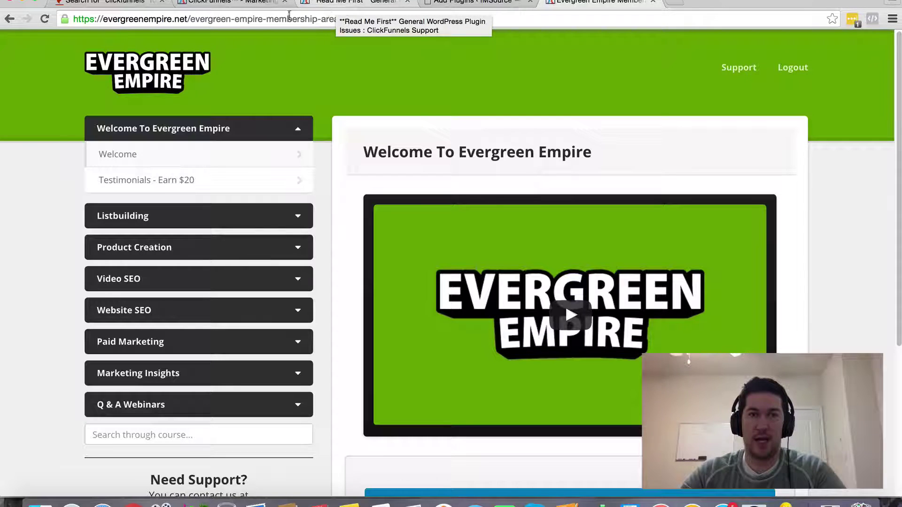
- Return from the membership site to the ClickFunnels funnels dashboard
click(241, 3)
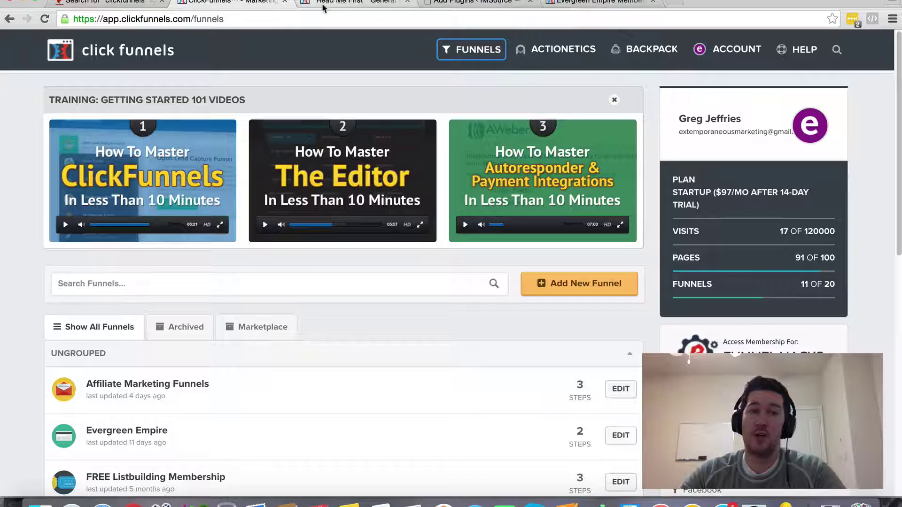